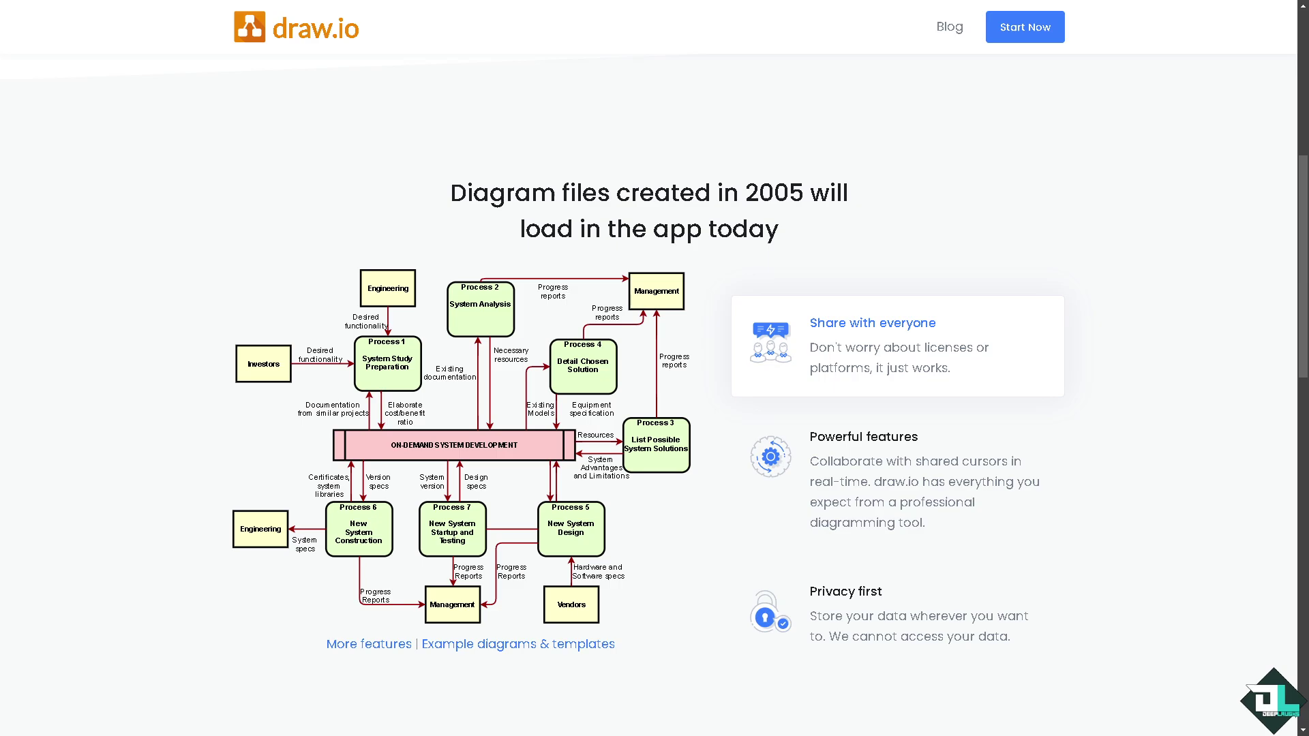
- Launch draw.io's online editor with a blank diagram
{"action": "scroll", "coordinate": [374, 463], "scroll_direction": "up", "scroll_amount": 7}
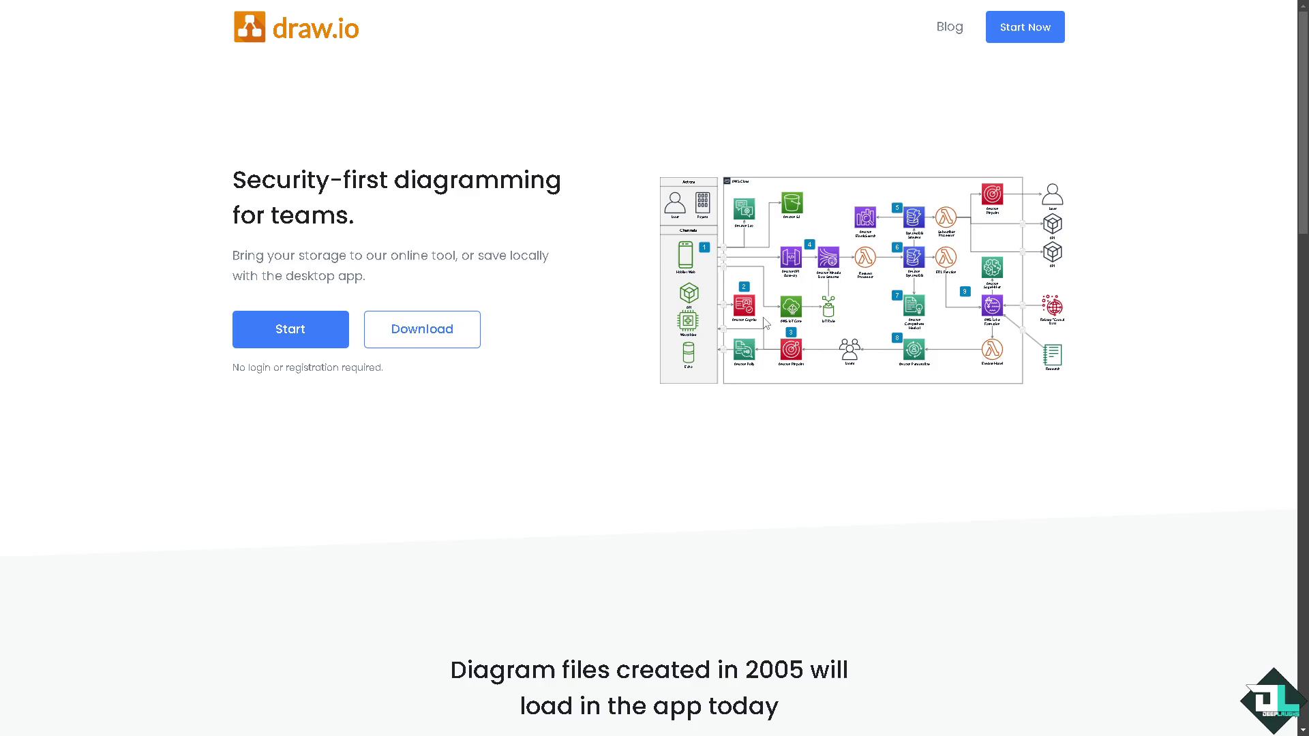
{"action": "left_click", "coordinate": [297, 327]}
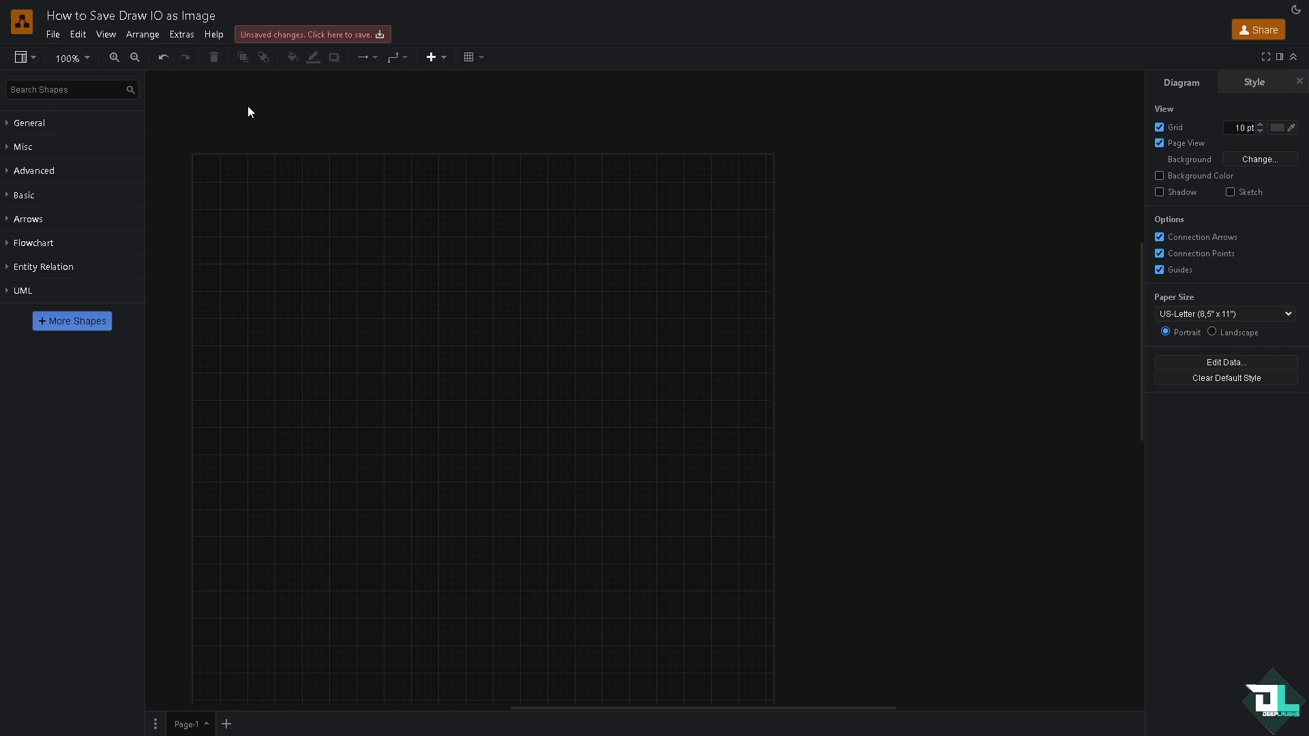
- Place flowchart shapes: card, data parallelogram, manual input, parallel mode and a right arrow
{"action": "left_click", "coordinate": [52, 35]}
{"action": "left_click", "coordinate": [407, 82]}
{"action": "left_click", "coordinate": [12, 244]}
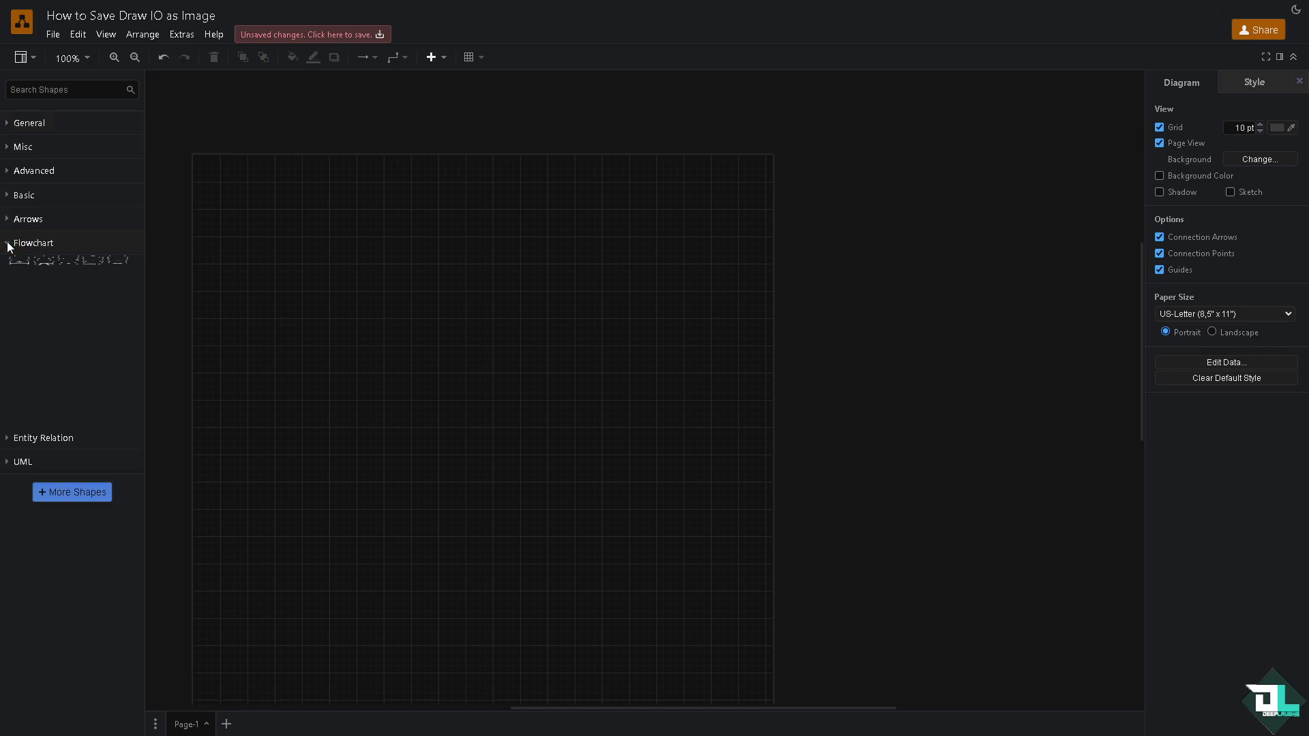
{"action": "left_click_drag", "start_coordinate": [69, 271], "coordinate": [257, 363]}
{"action": "left_click_drag", "start_coordinate": [117, 271], "coordinate": [346, 324]}
{"action": "left_click_drag", "start_coordinate": [129, 320], "coordinate": [470, 394]}
{"action": "left_click_drag", "start_coordinate": [209, 390], "coordinate": [508, 421]}
{"action": "left_click_drag", "start_coordinate": [106, 410], "coordinate": [367, 424]}
- Add a chevron step arrow, a four-way arrow, a six-point star and a Vertical Flow Layout
{"action": "left_click", "coordinate": [5, 225]}
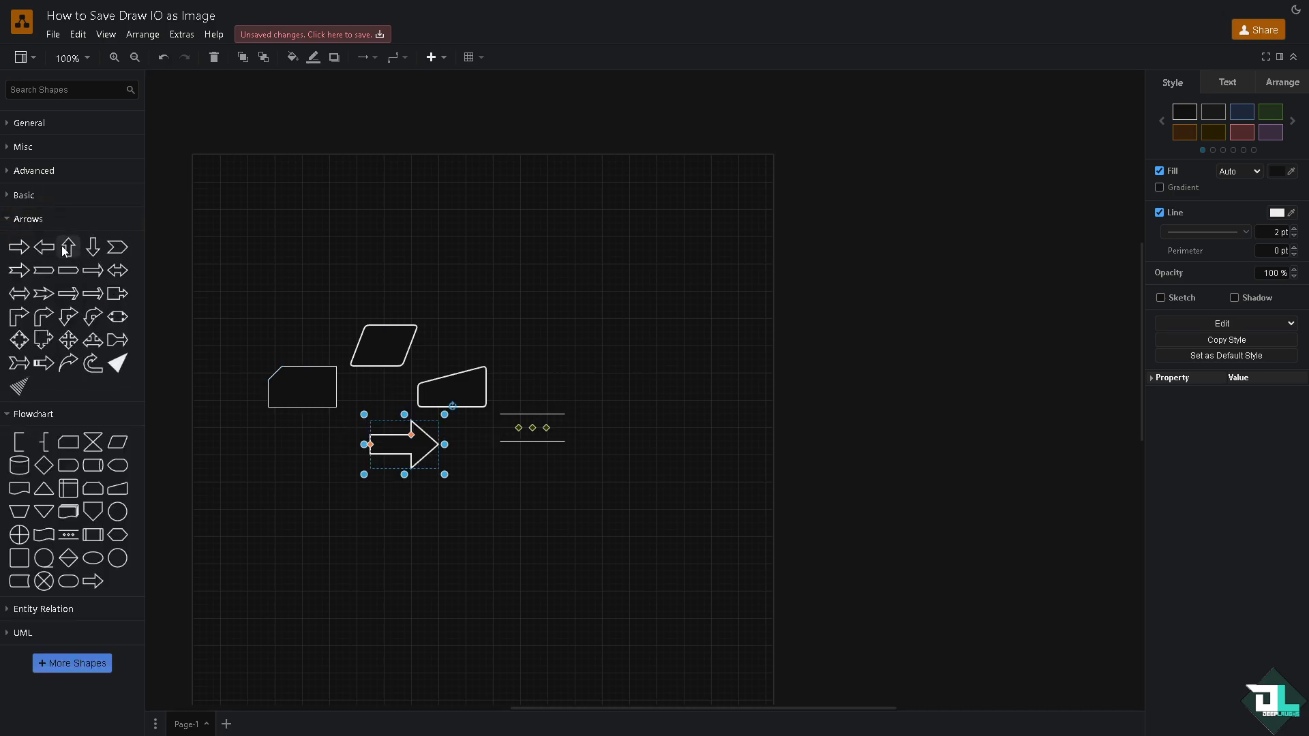
{"action": "left_click_drag", "start_coordinate": [117, 247], "coordinate": [281, 307]}
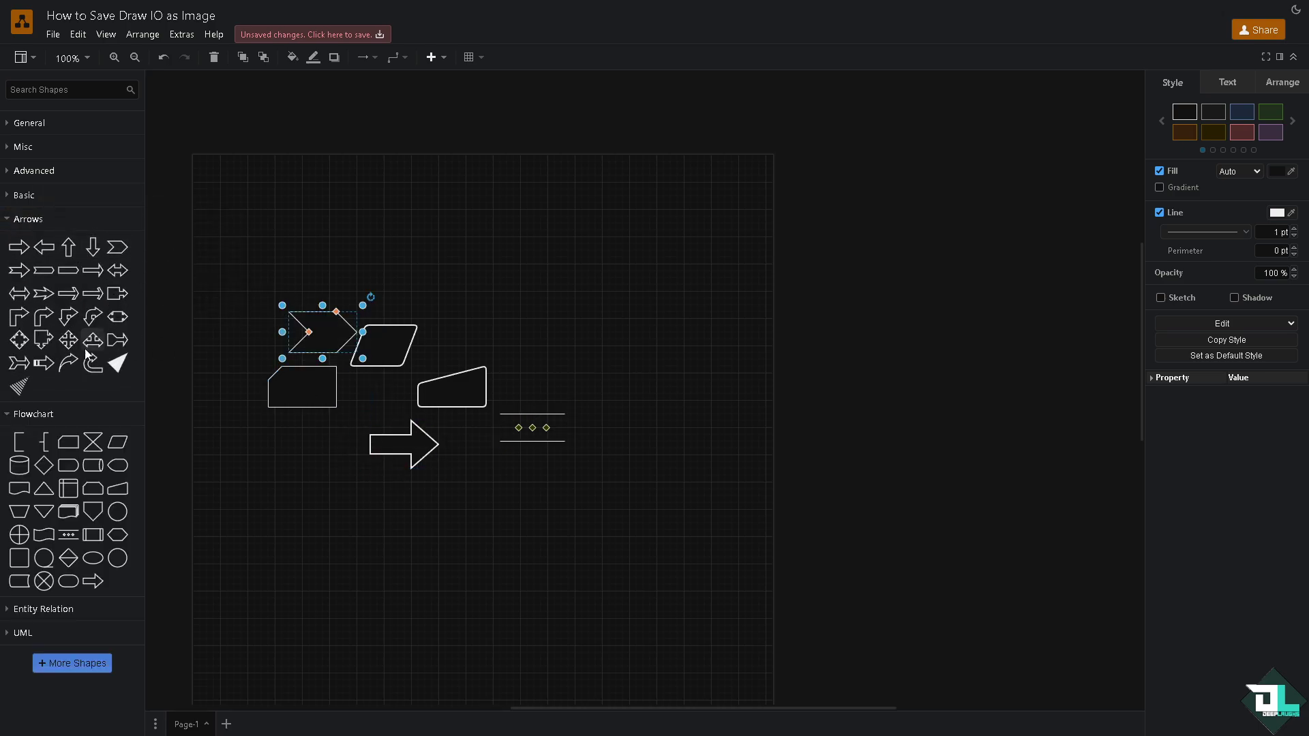
{"action": "left_click_drag", "start_coordinate": [68, 339], "coordinate": [303, 423]}
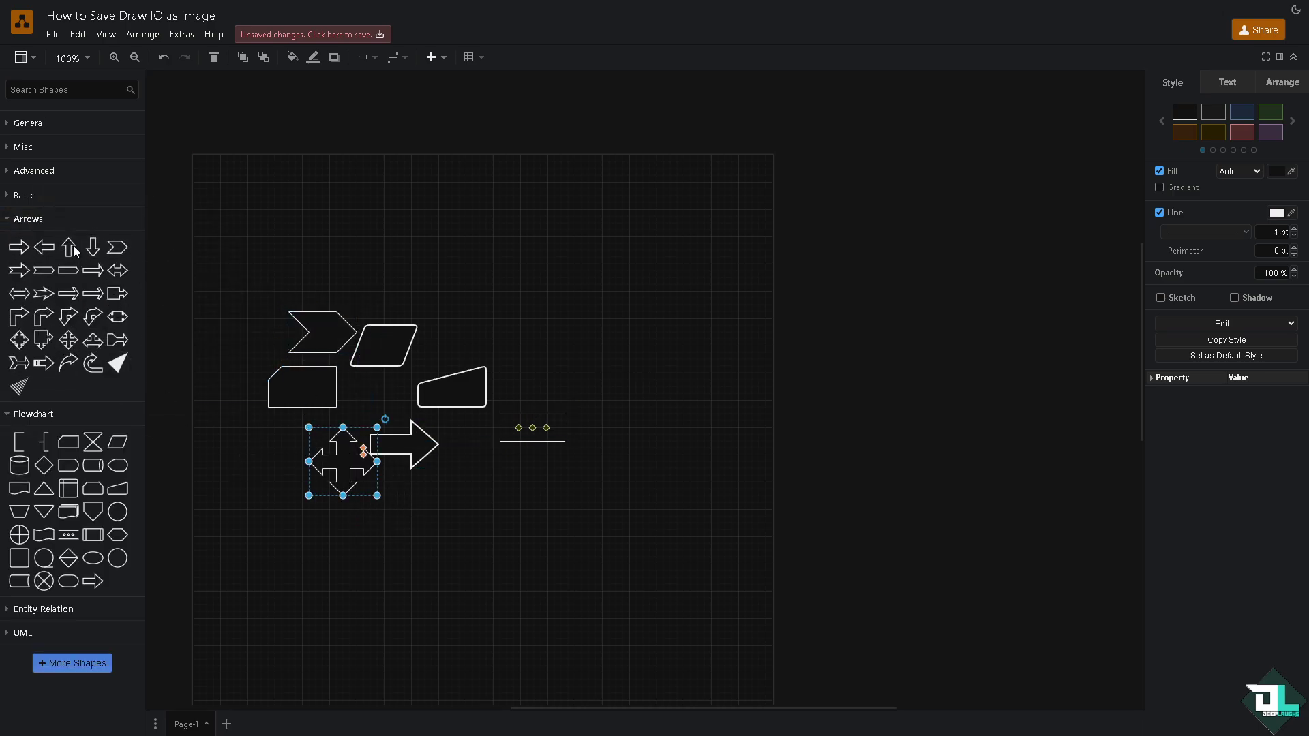
{"action": "left_click", "coordinate": [22, 196]}
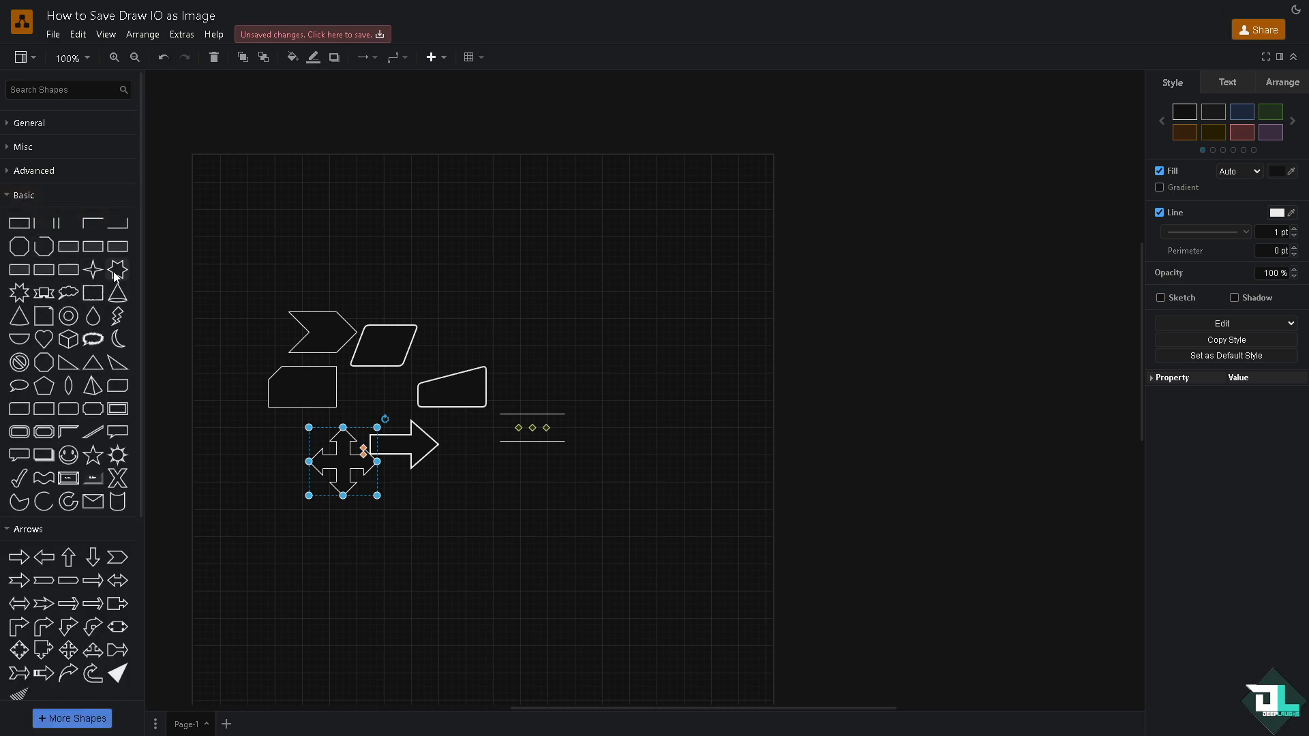
{"action": "left_click_drag", "start_coordinate": [117, 270], "coordinate": [433, 316]}
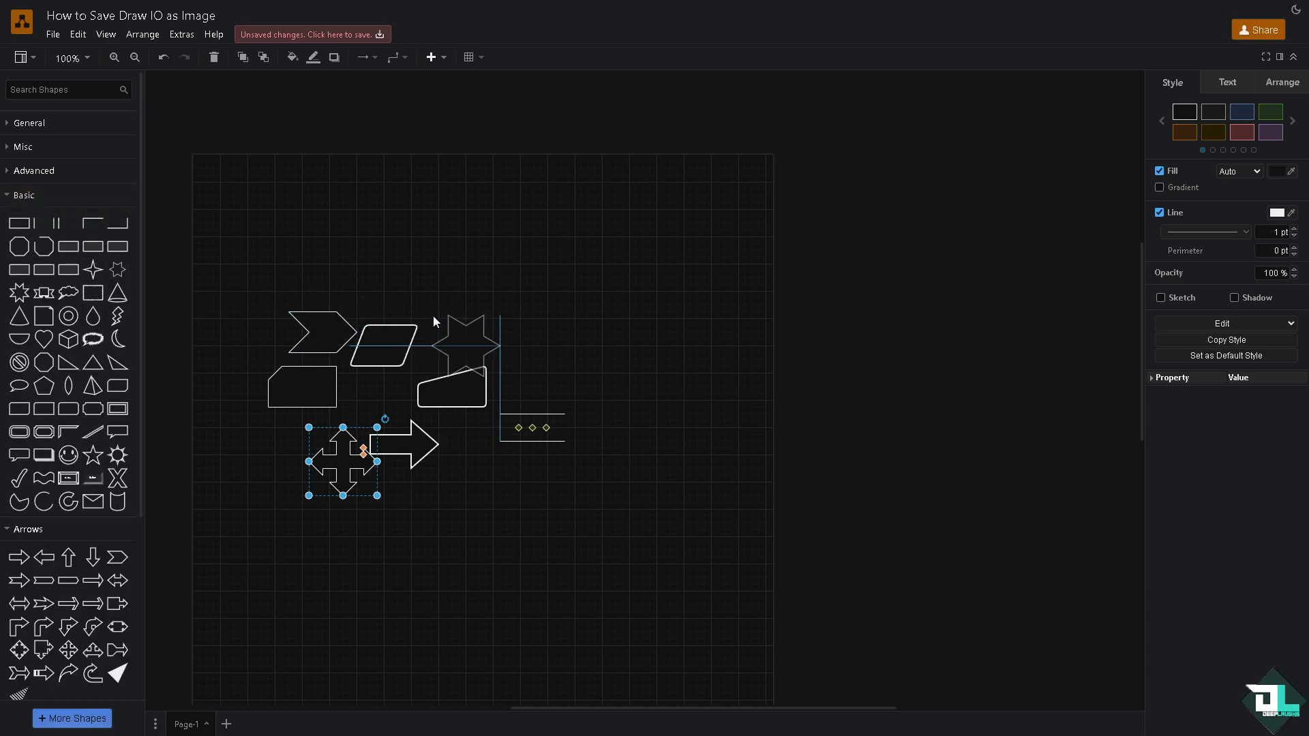
{"action": "left_click", "coordinate": [32, 171]}
{"action": "left_click_drag", "start_coordinate": [119, 337], "coordinate": [530, 210]}
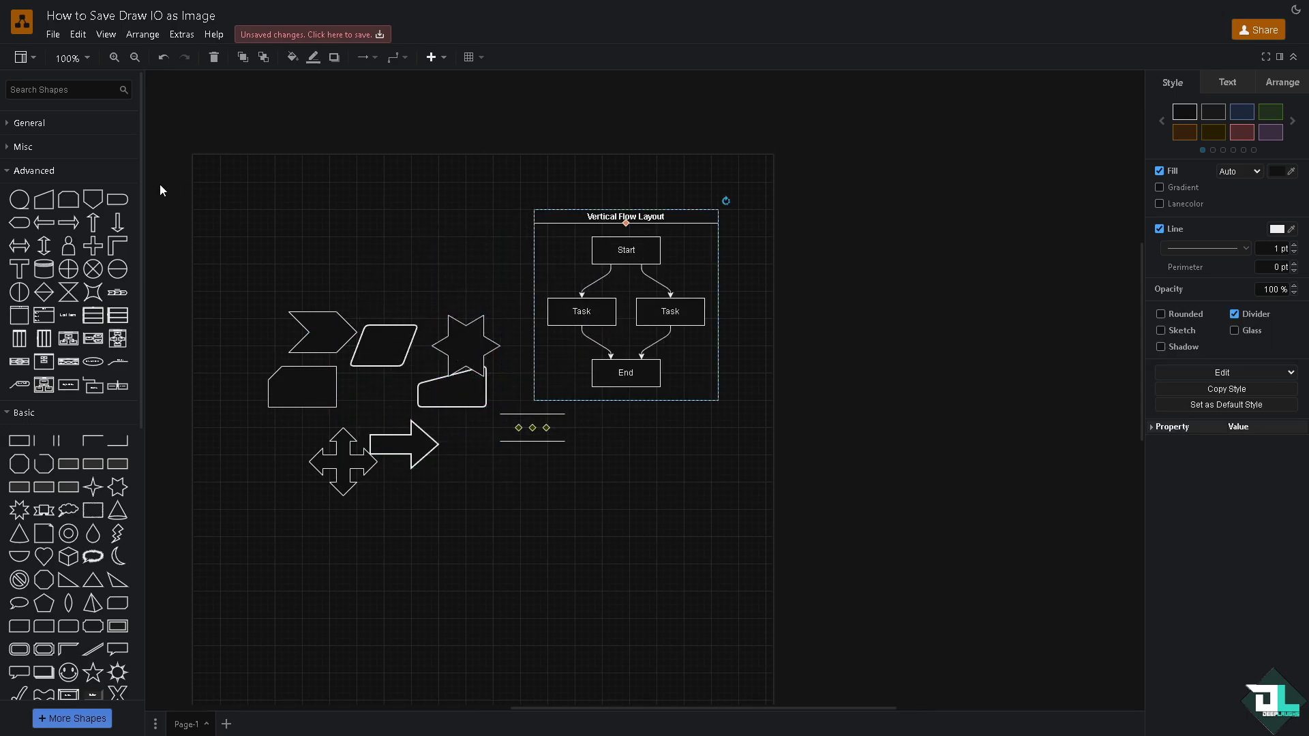
- From the Misc palette, add a pink hatched ellipse near the top and a 3x3 Value 1–9 table at top left
{"action": "left_click", "coordinate": [9, 150]}
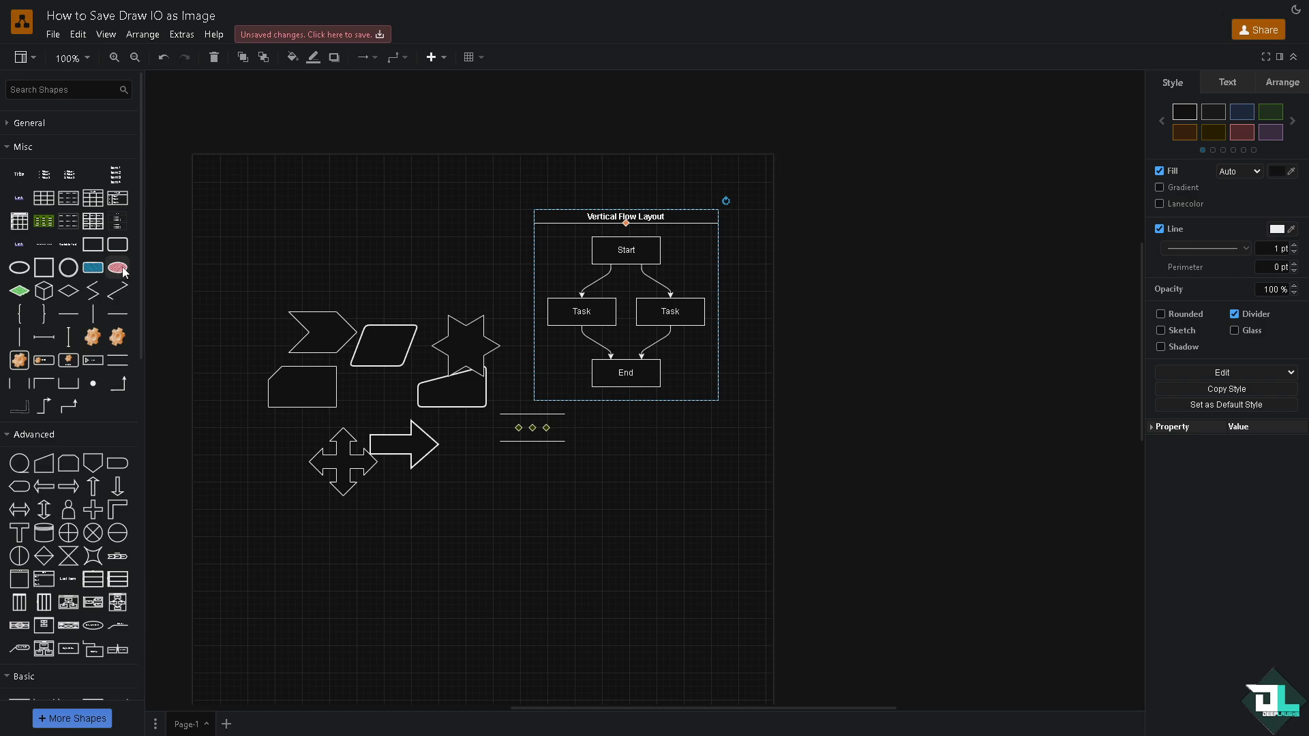
{"action": "left_click_drag", "start_coordinate": [117, 267], "coordinate": [382, 258]}
{"action": "mouse_move", "coordinate": [93, 221]}
{"action": "left_mouse_down"}
{"action": "mouse_move", "coordinate": [252, 188]}
{"action": "mouse_move", "coordinate": [239, 186]}
{"action": "left_mouse_up"}
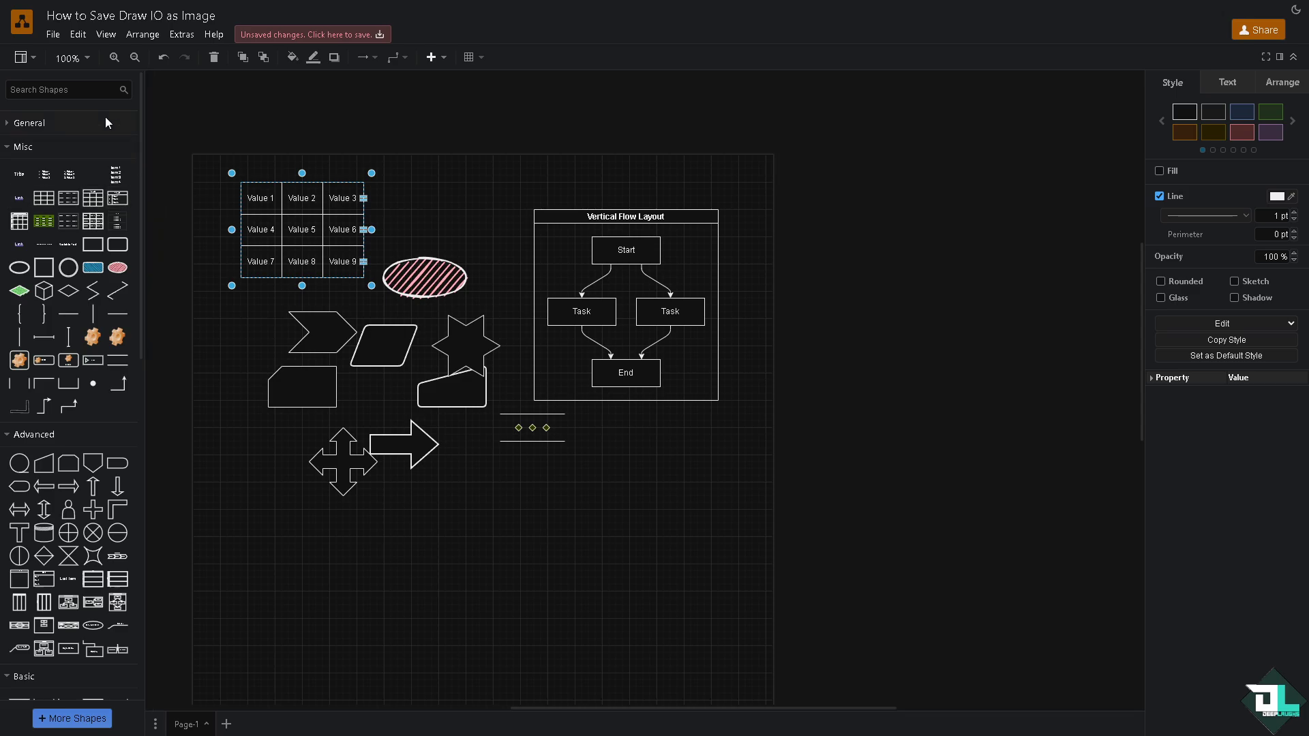
- Start a PNG export with Transparent Background, Shadow and Grid ticked
{"action": "left_click", "coordinate": [53, 34]}
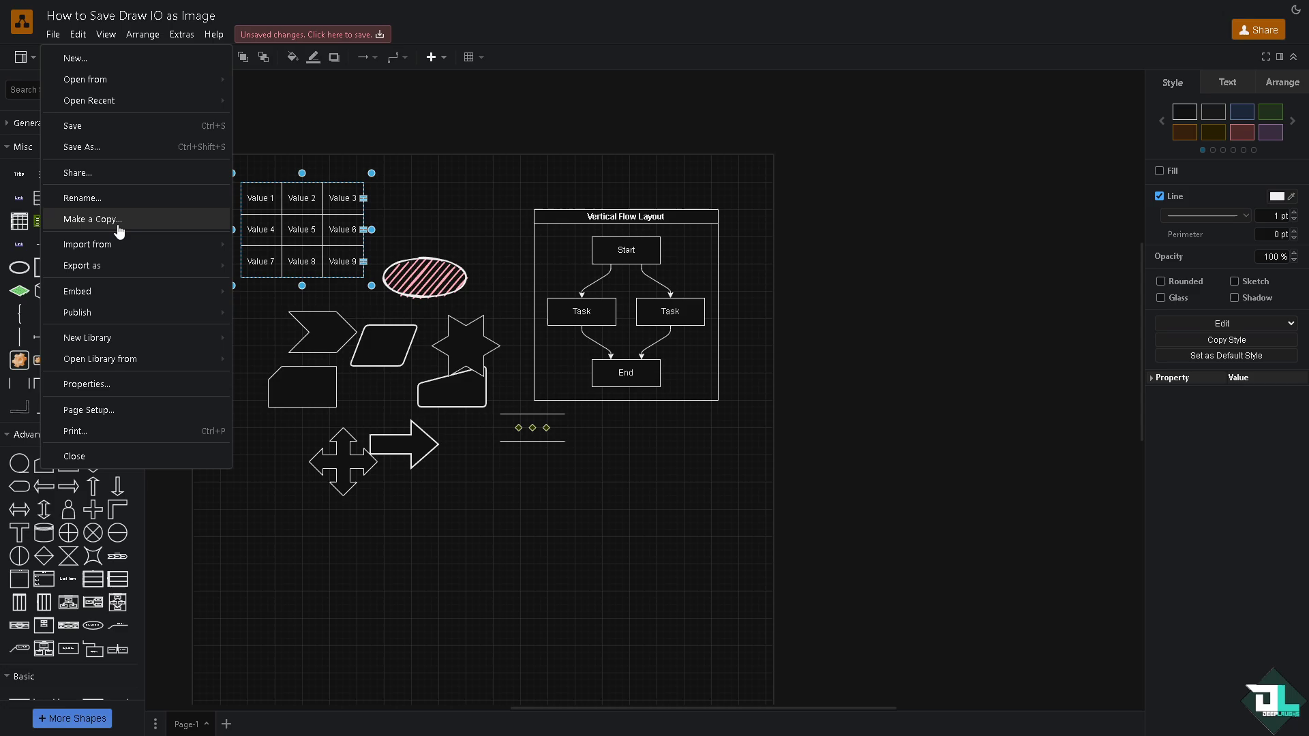
{"action": "mouse_move", "coordinate": [129, 272]}
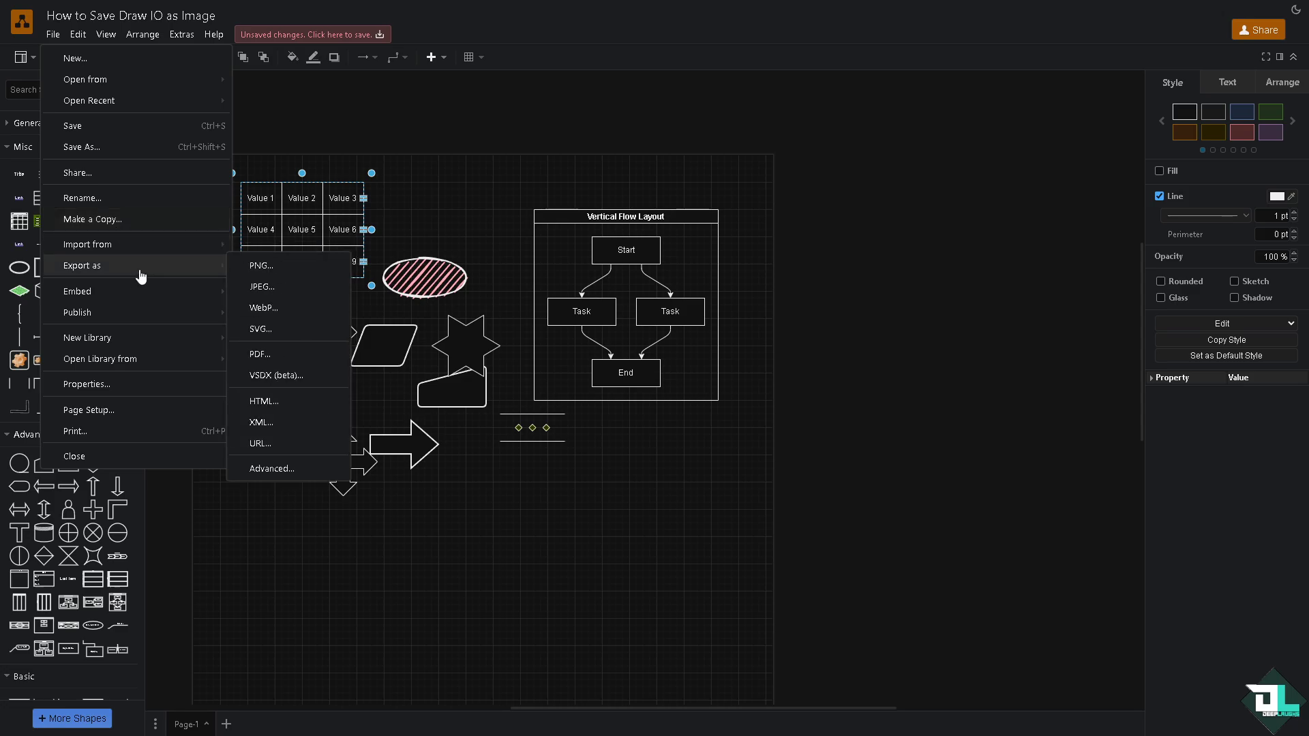
{"action": "left_click", "coordinate": [292, 265]}
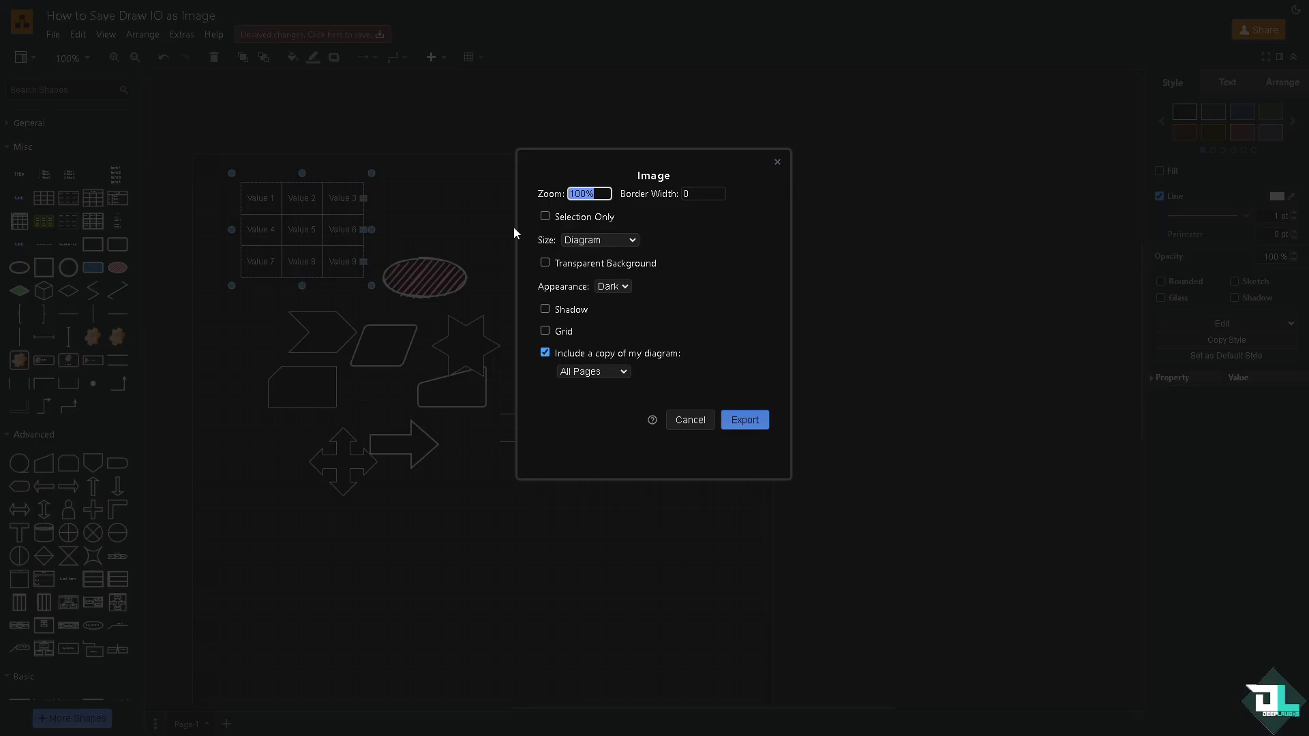
{"action": "left_click", "coordinate": [550, 272]}
{"action": "left_click", "coordinate": [565, 334]}
- Export the PNG and save it with Device kept as the save location
{"action": "left_click", "coordinate": [744, 421]}
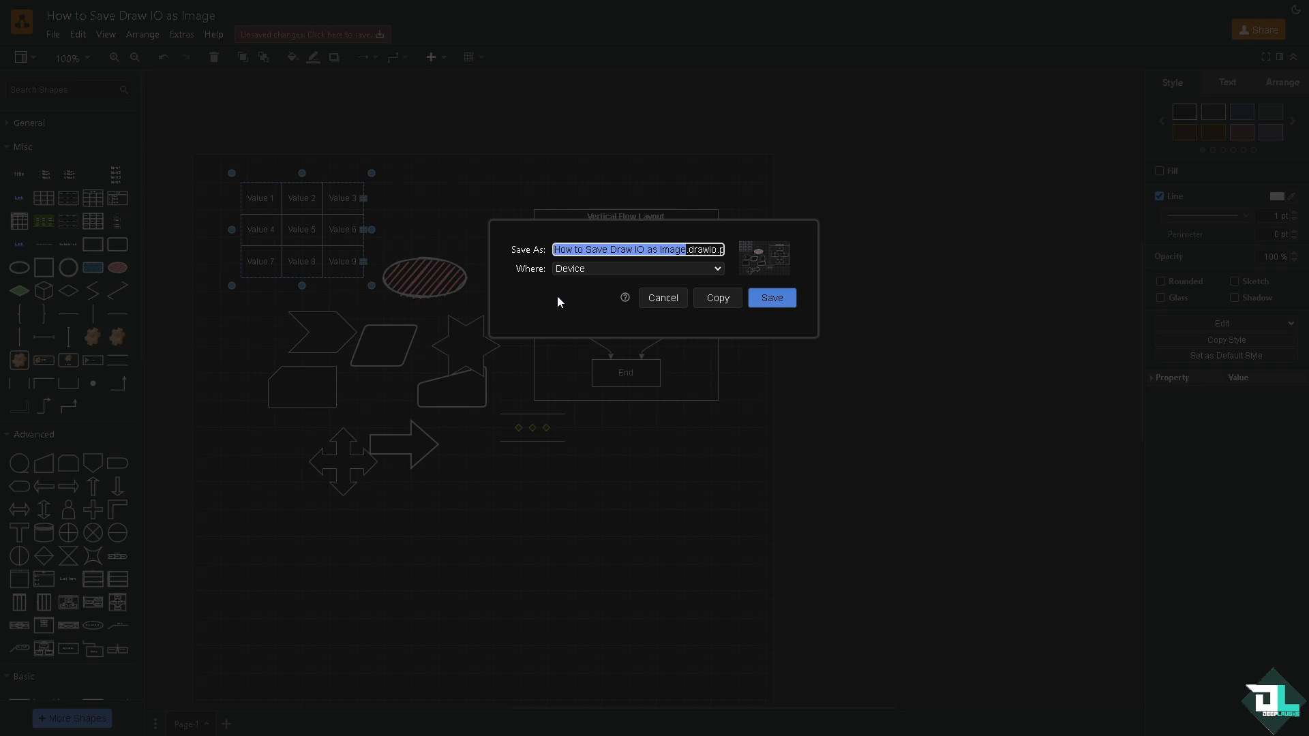
{"action": "left_click", "coordinate": [717, 270]}
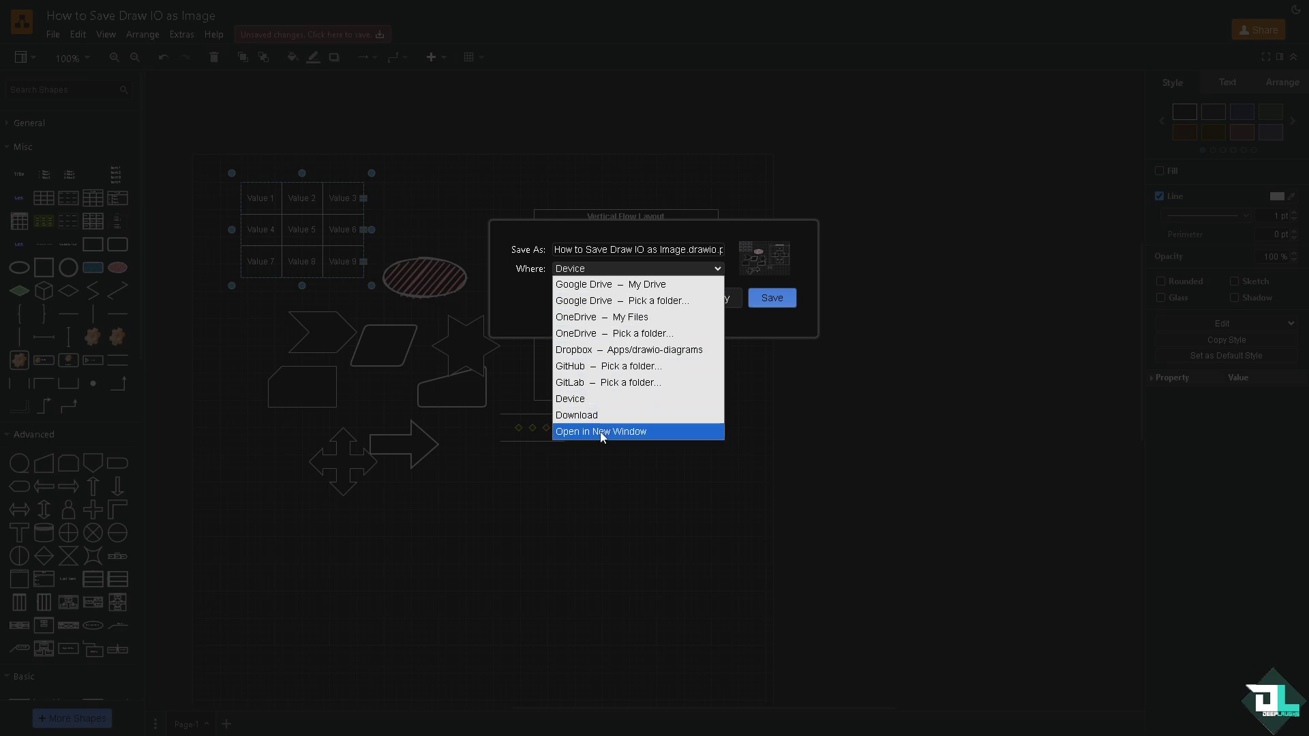
{"action": "left_click", "coordinate": [507, 315]}
{"action": "left_click", "coordinate": [646, 305]}
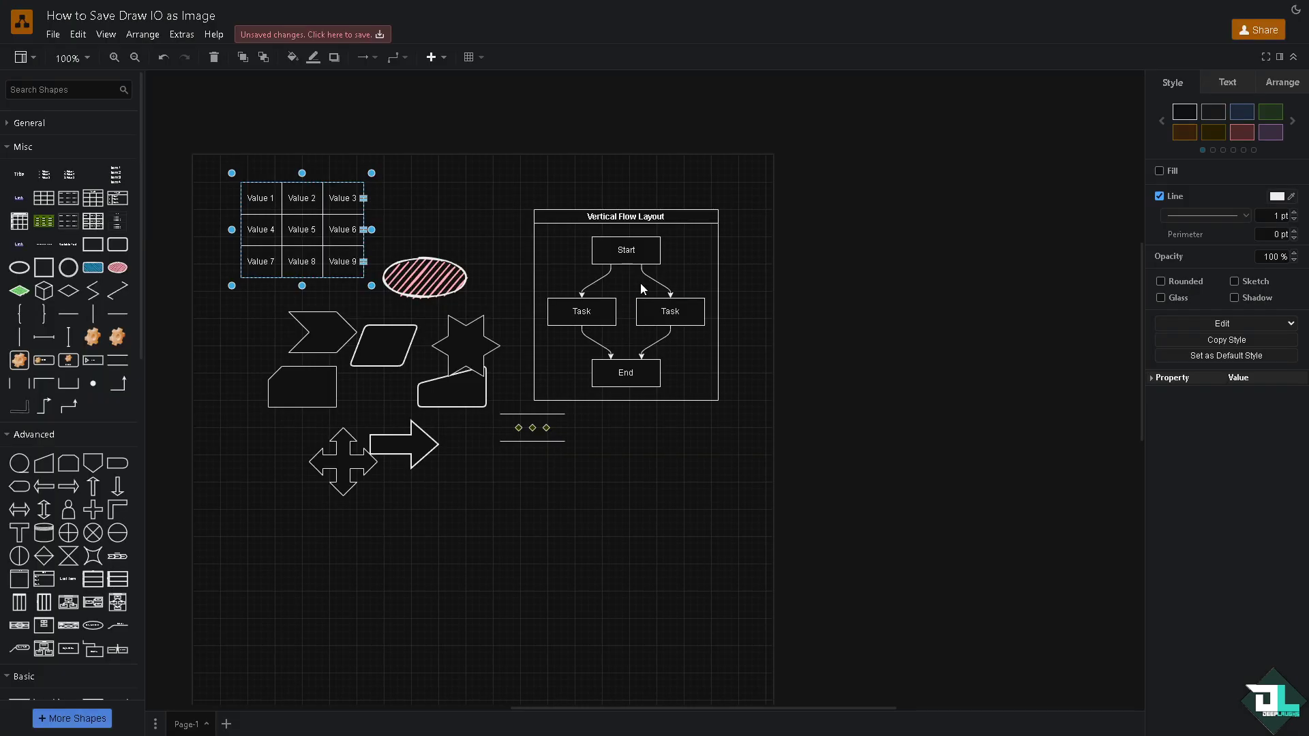
{"action": "left_click", "coordinate": [53, 35]}
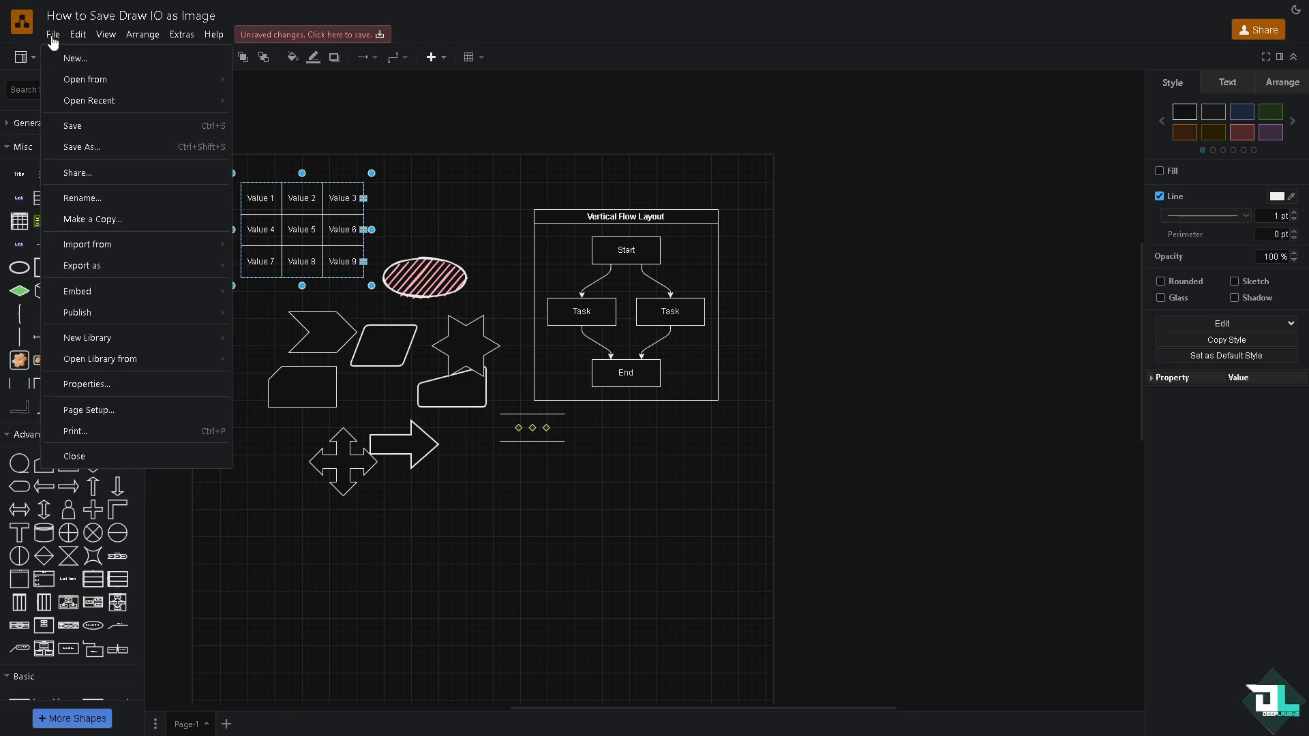
{"action": "left_click", "coordinate": [285, 286]}
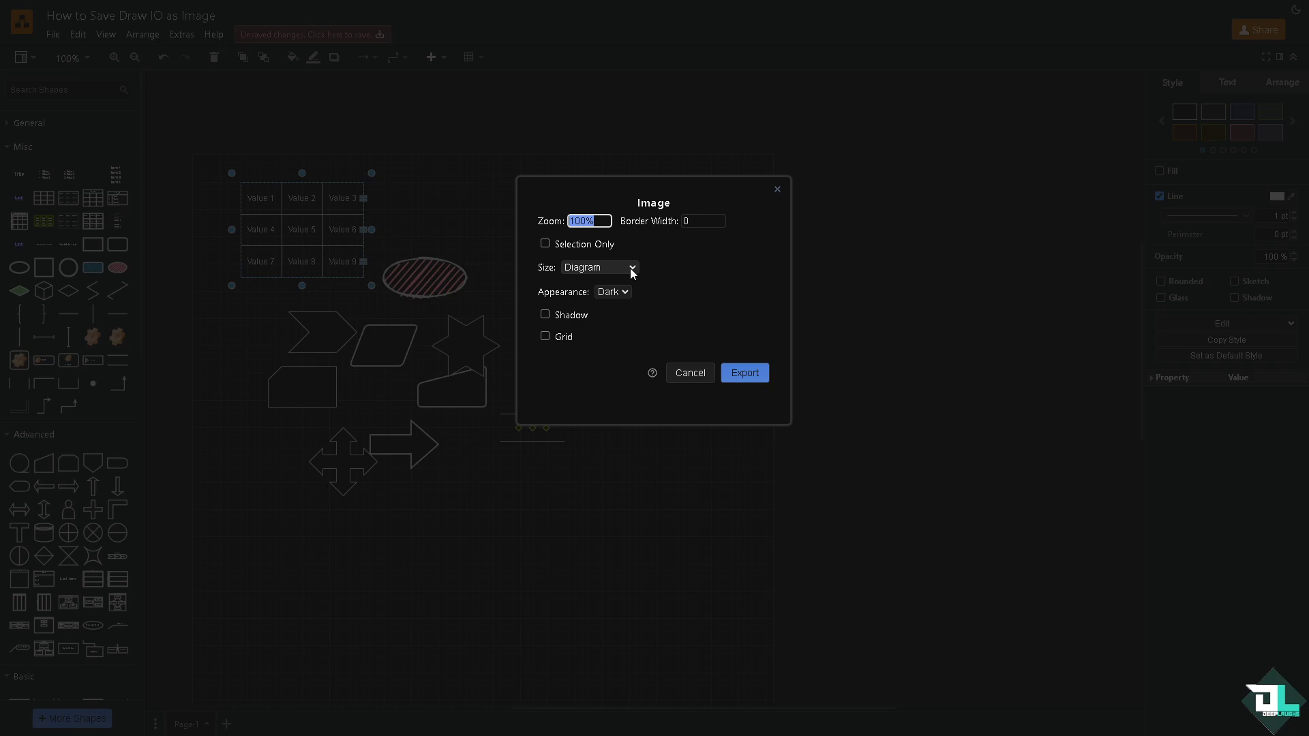
{"action": "left_click", "coordinate": [626, 294]}
{"action": "left_click", "coordinate": [628, 302]}
{"action": "left_click", "coordinate": [624, 292]}
{"action": "left_click", "coordinate": [612, 322]}
{"action": "left_click", "coordinate": [585, 319]}
{"action": "left_click", "coordinate": [565, 339]}
{"action": "left_click", "coordinate": [693, 372]}
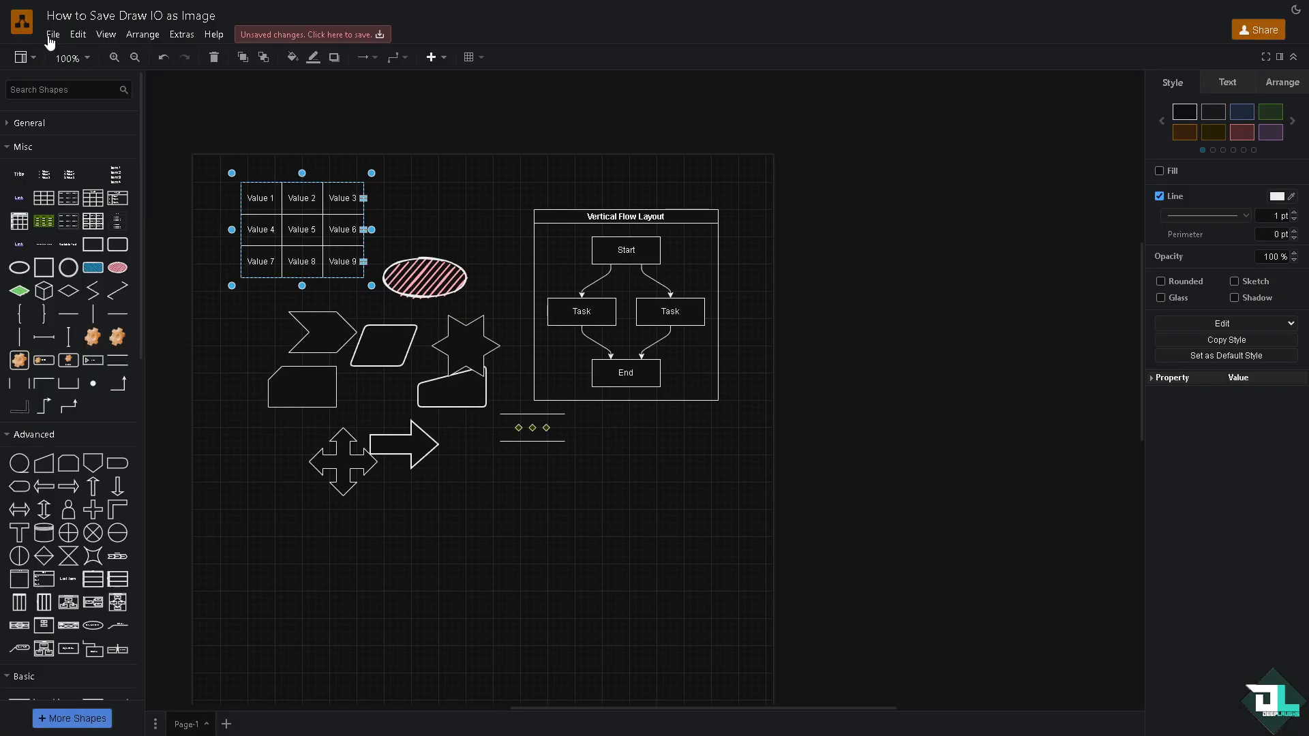
- Begin an SVG export with Transparent Background ticked
{"action": "left_click", "coordinate": [52, 35]}
{"action": "mouse_move", "coordinate": [157, 266]}
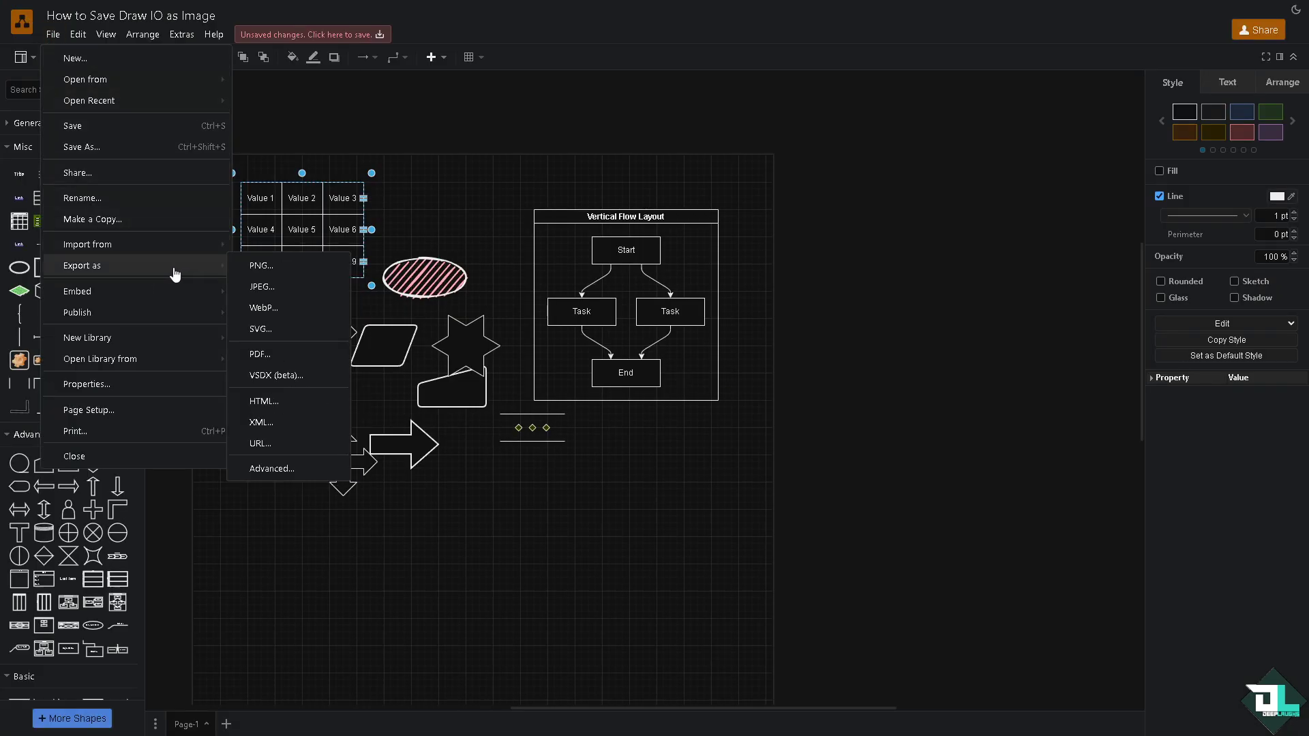
{"action": "left_click", "coordinate": [293, 331]}
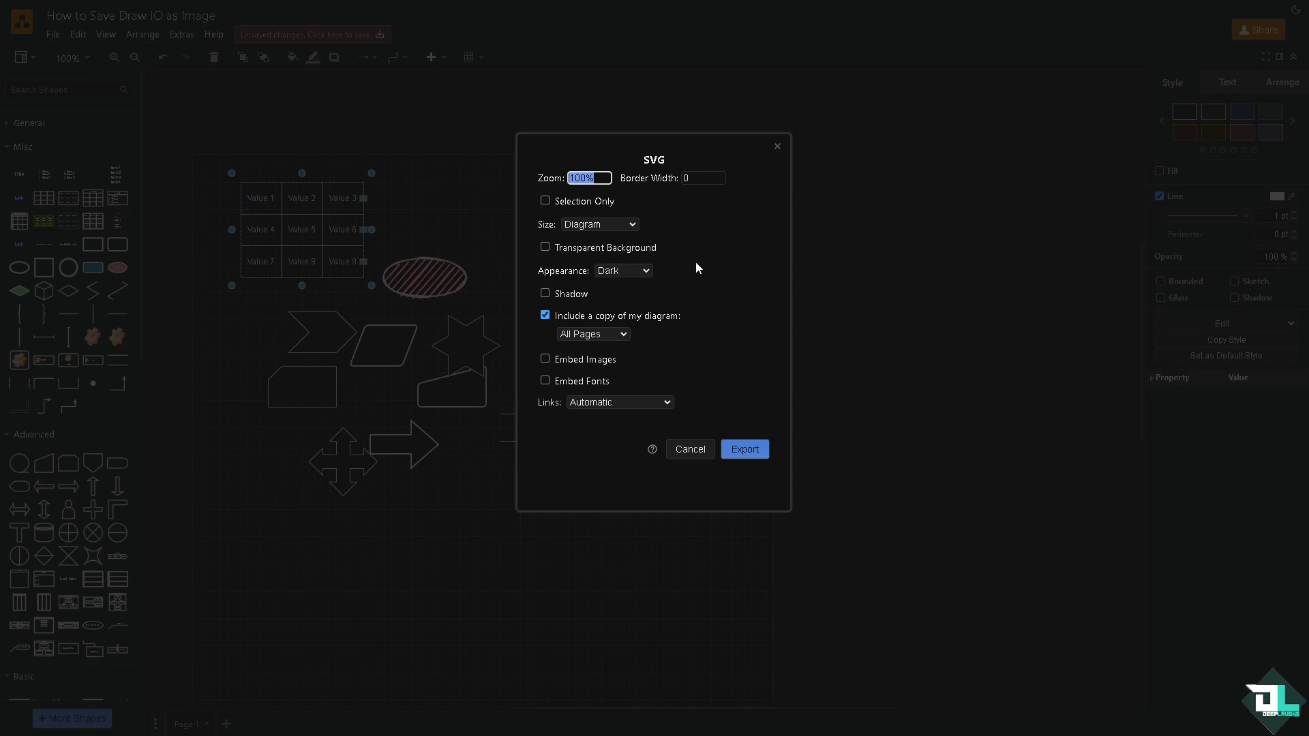
{"action": "left_click", "coordinate": [545, 247]}
- Tick Selection Only, set Size to Page, embed images, and keep links opening automatically
{"action": "left_click", "coordinate": [593, 226]}
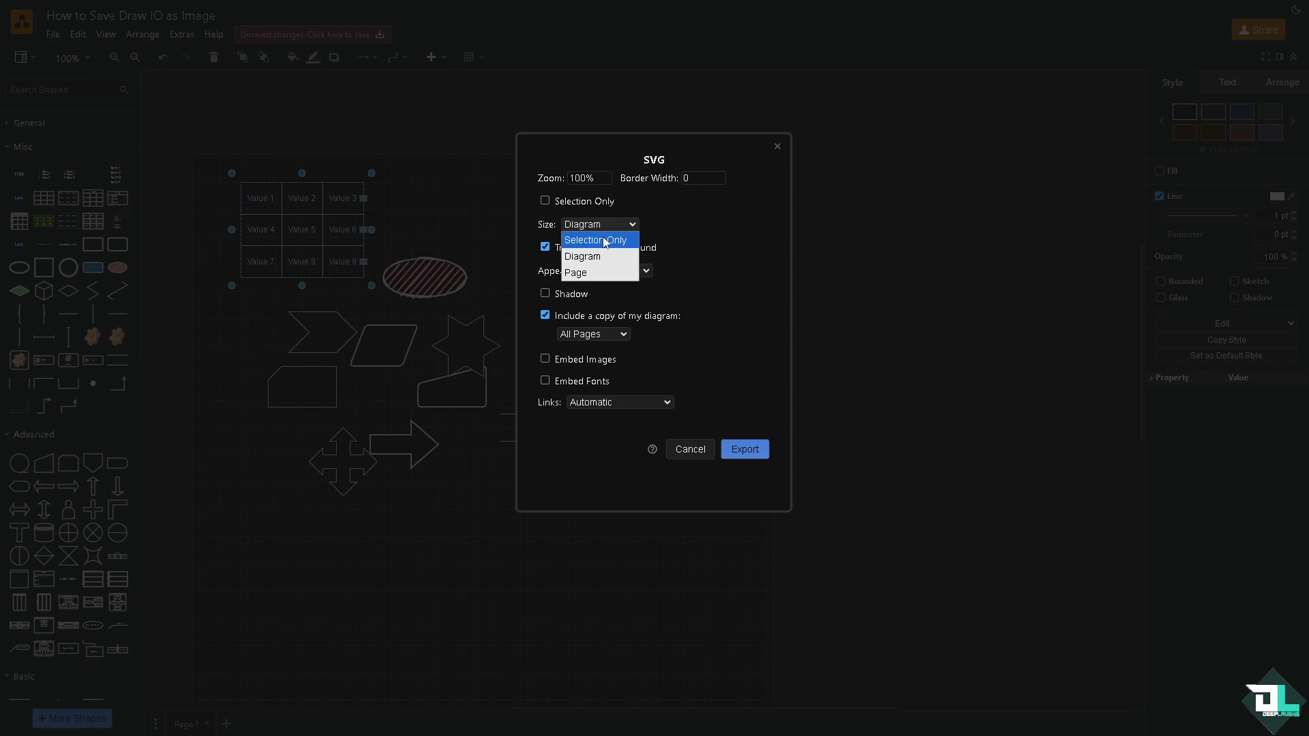
{"action": "left_click", "coordinate": [605, 241]}
{"action": "left_click", "coordinate": [607, 225]}
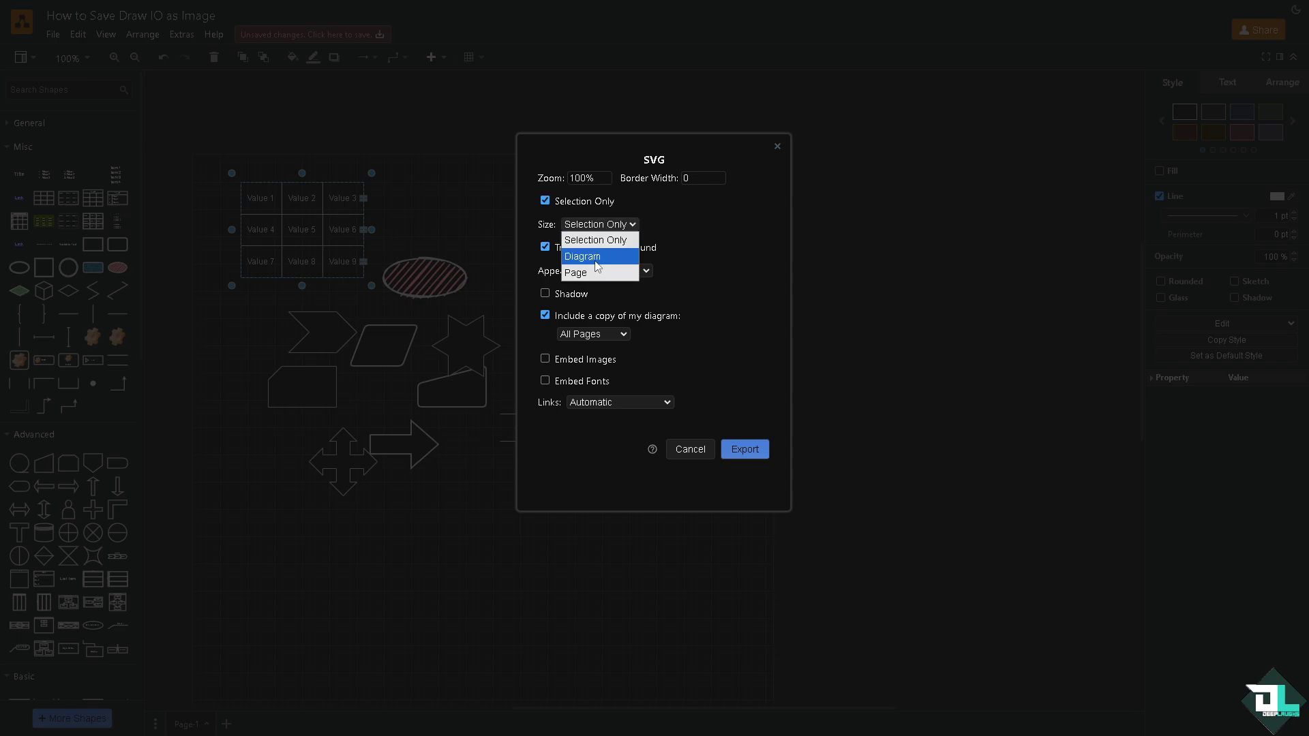
{"action": "left_click", "coordinate": [591, 273]}
{"action": "left_click", "coordinate": [572, 360]}
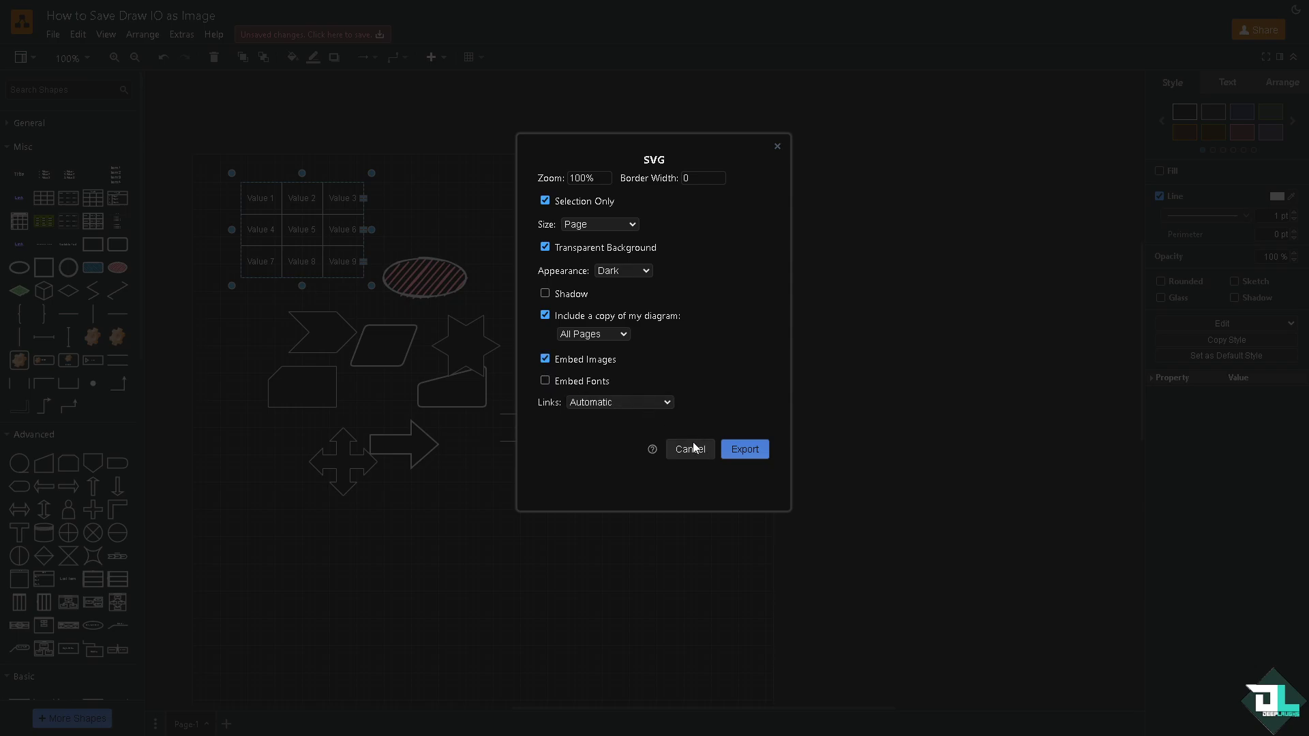
{"action": "left_click", "coordinate": [581, 402]}
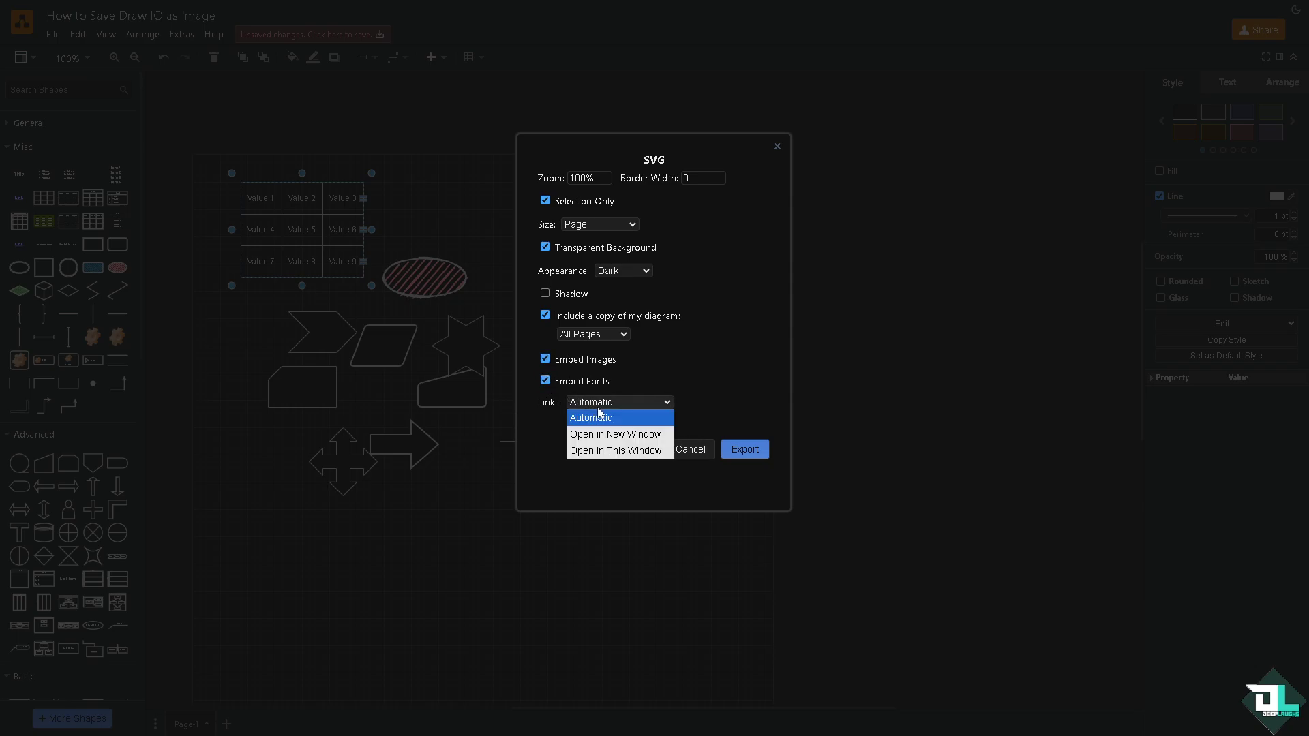
{"action": "left_click", "coordinate": [700, 396]}
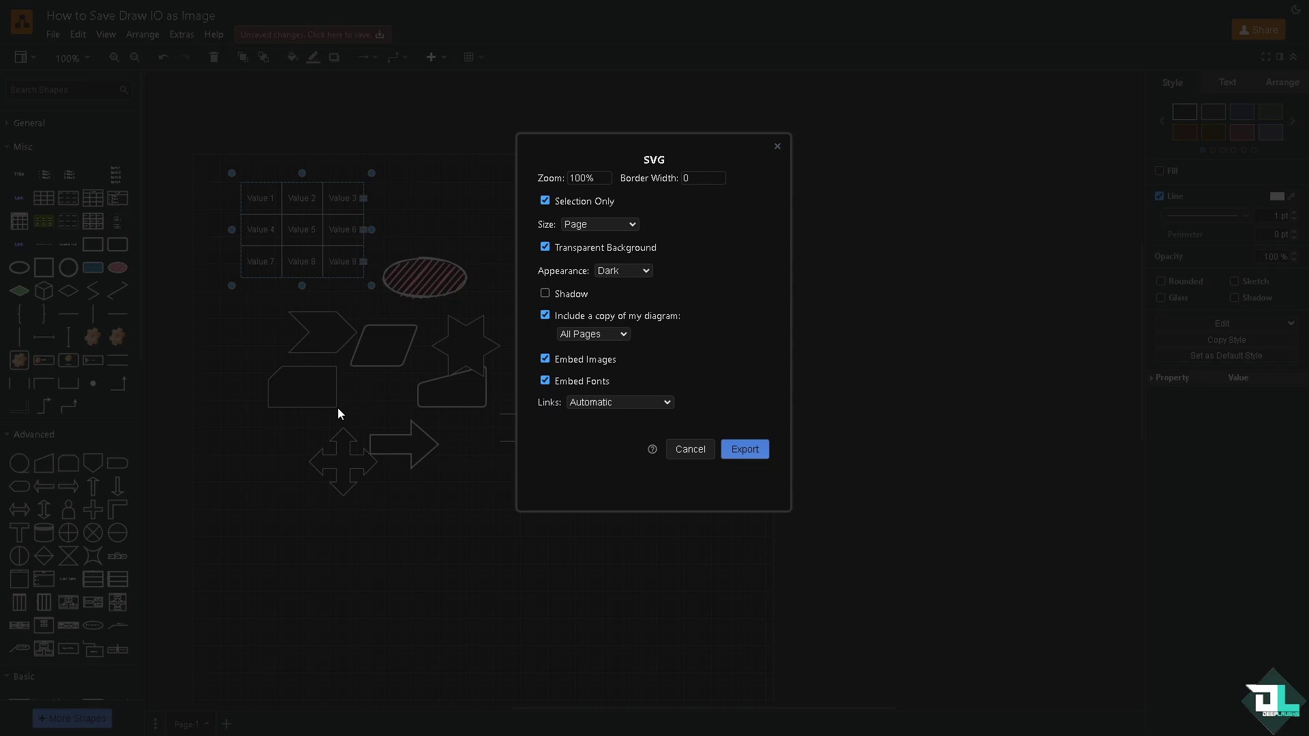